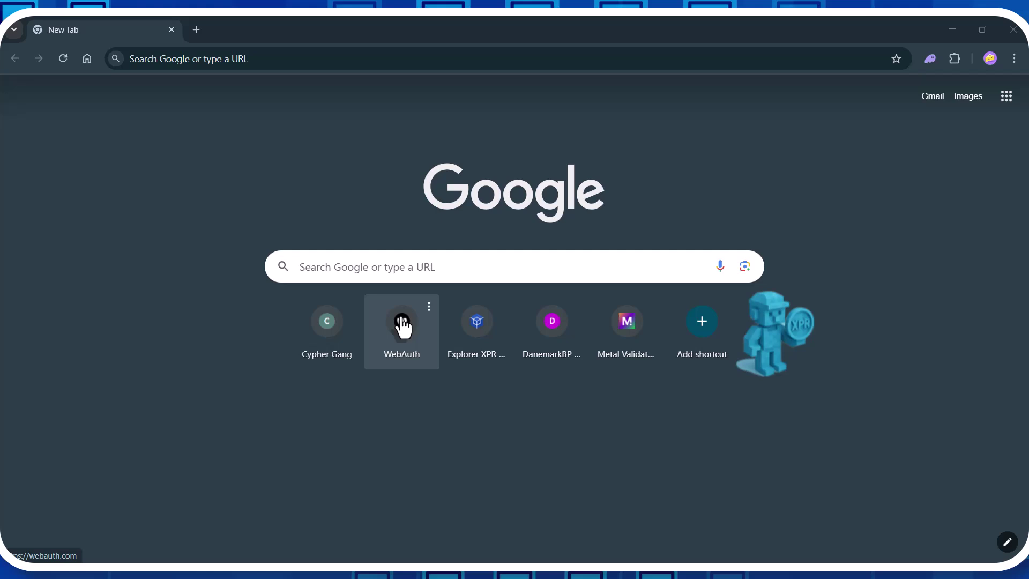
# Open the WebAuth wallet and launch Swap, bringing up Metal X's XPR/XMD market in a new tab.
pyautogui.click(401, 321)
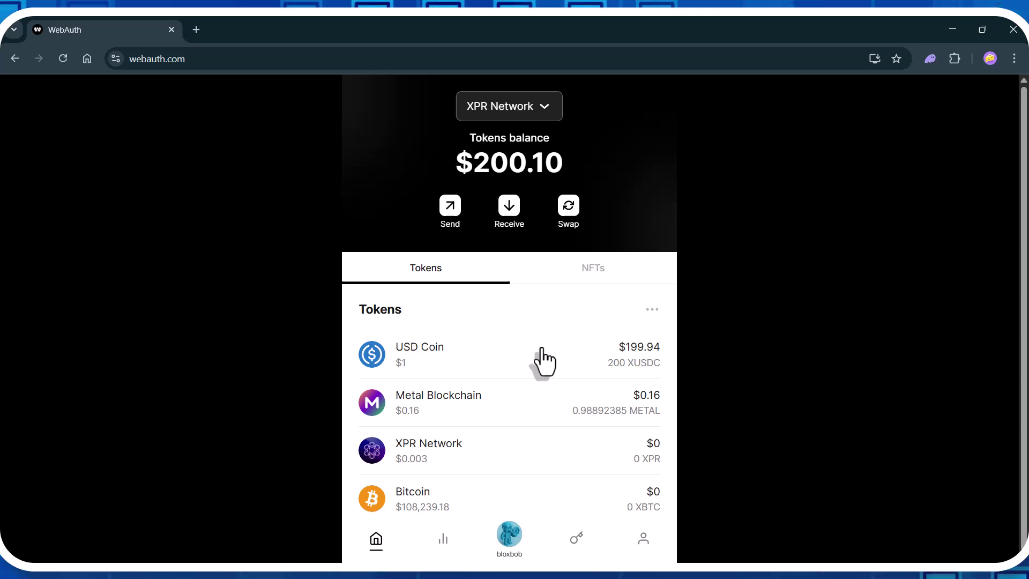
pyautogui.click(569, 206)
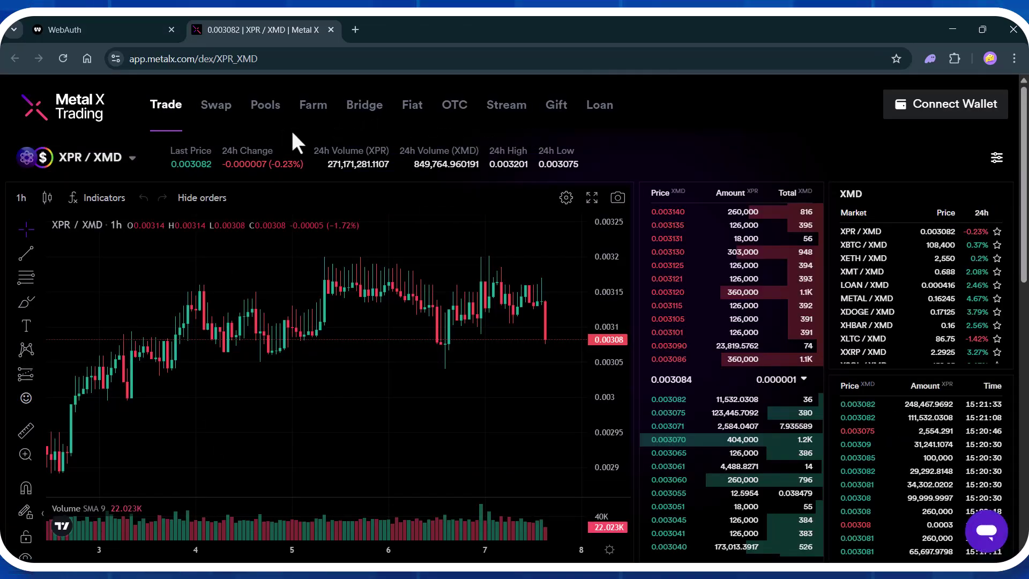
# Connect and authorize the WebAuth browser wallet on Metal X, then open the XUSDC-to-XPR Swap form.
pyautogui.click(932, 122)
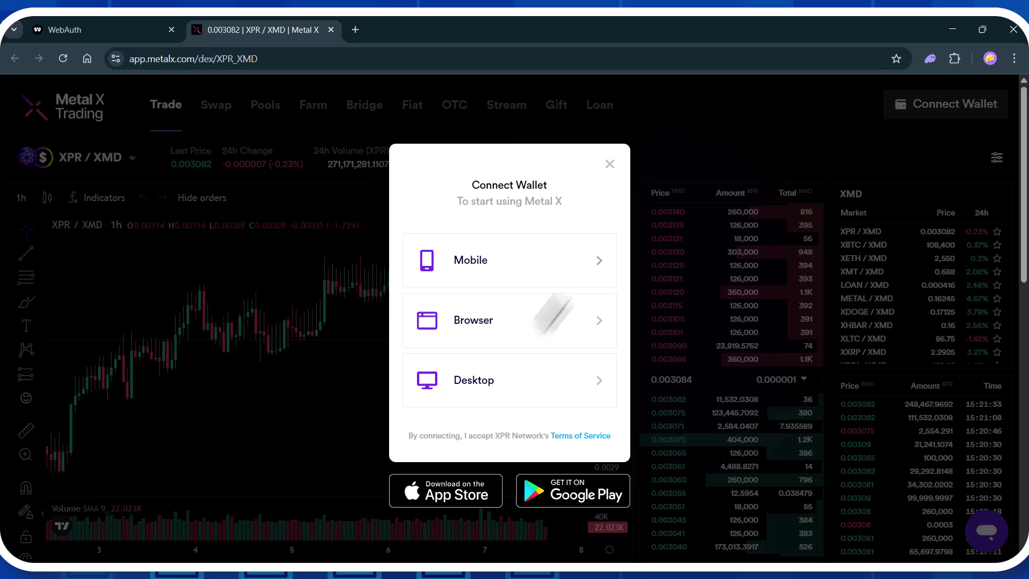
pyautogui.click(552, 317)
pyautogui.scroll(-2, 234, 343)
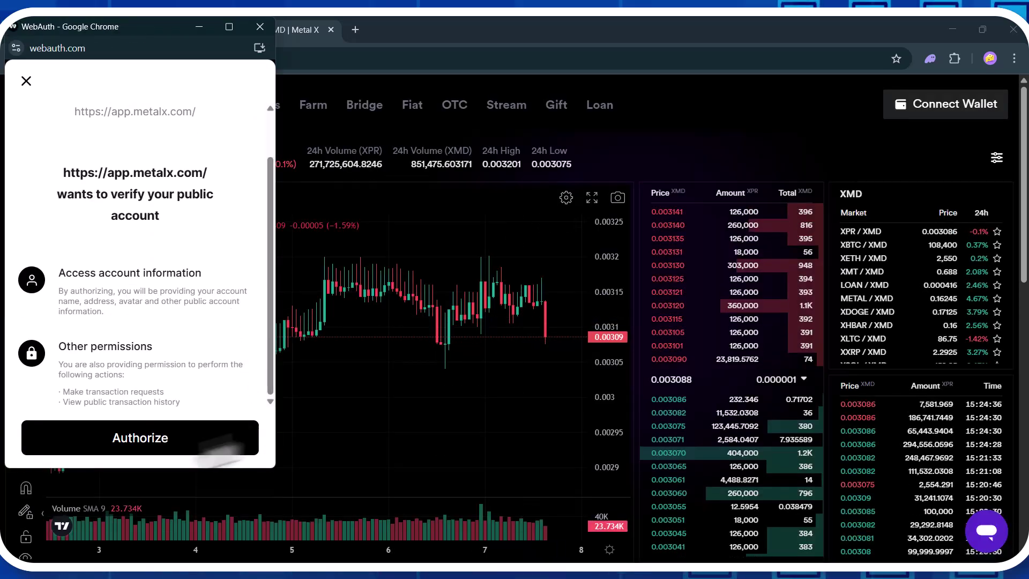
pyautogui.click(218, 436)
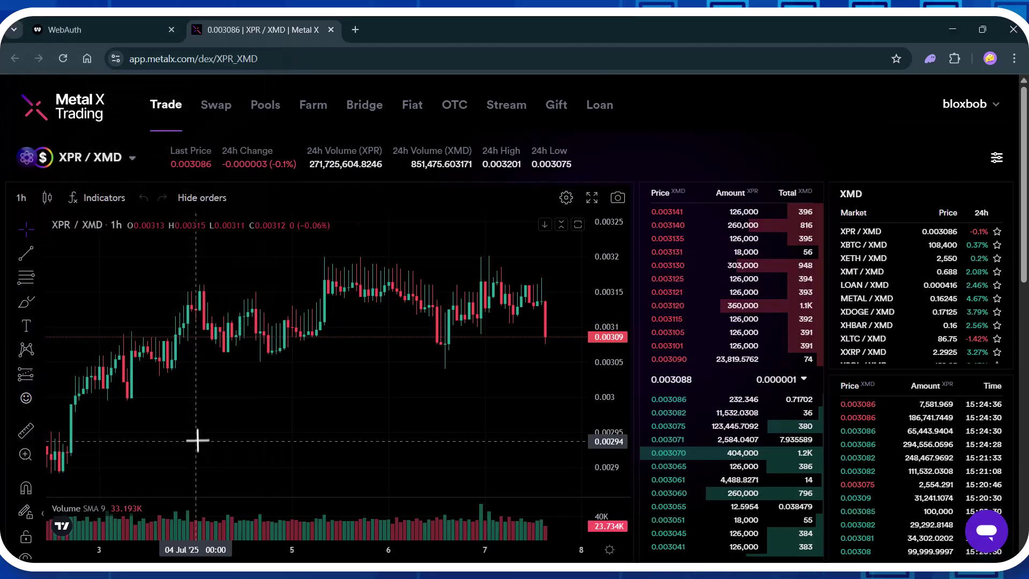
pyautogui.click(217, 112)
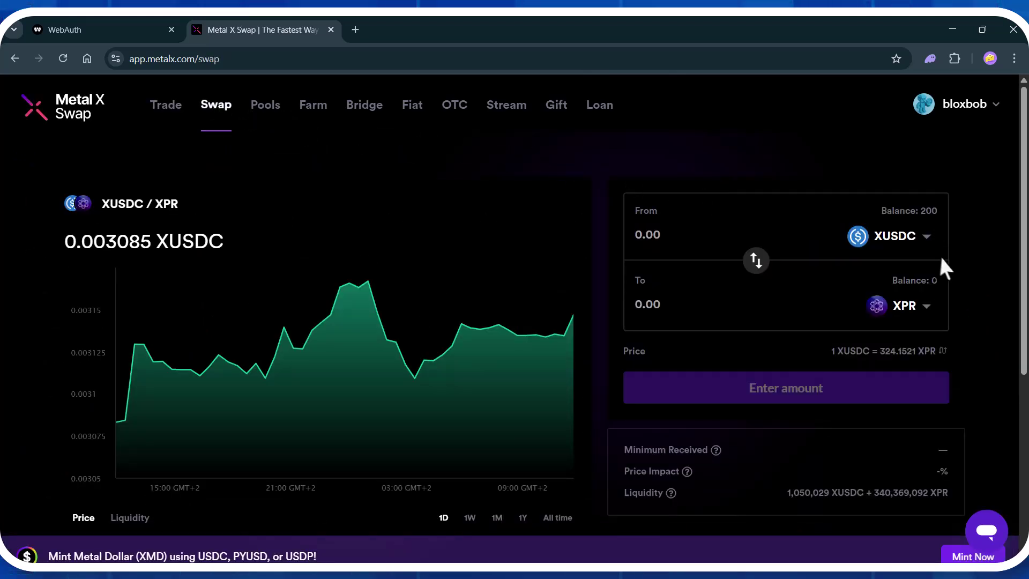
# Swap the full 200 XUSDC balance for XPR, sign it with the PIN, and return to WebAuth.
pyautogui.click(931, 217)
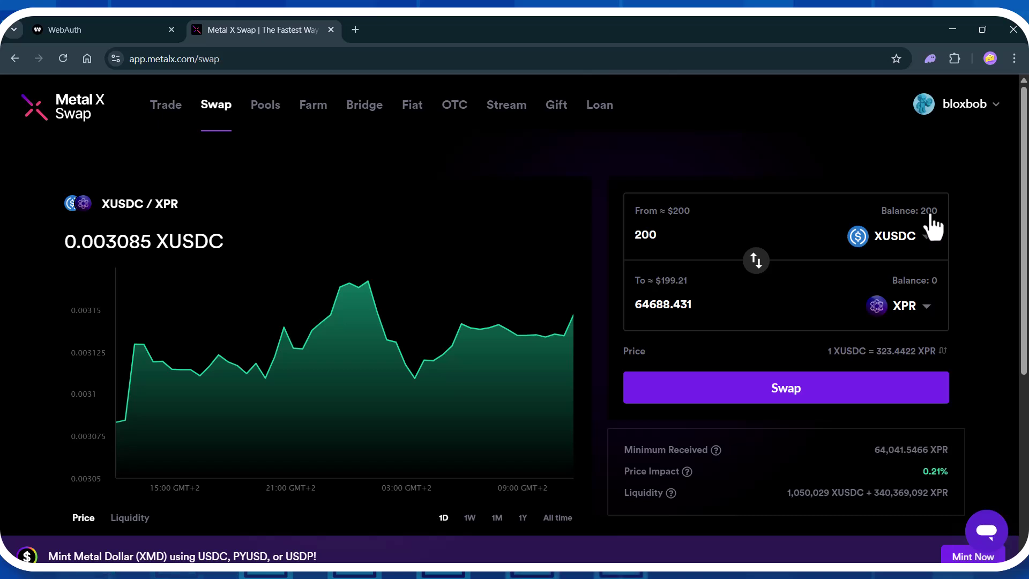
pyautogui.click(750, 399)
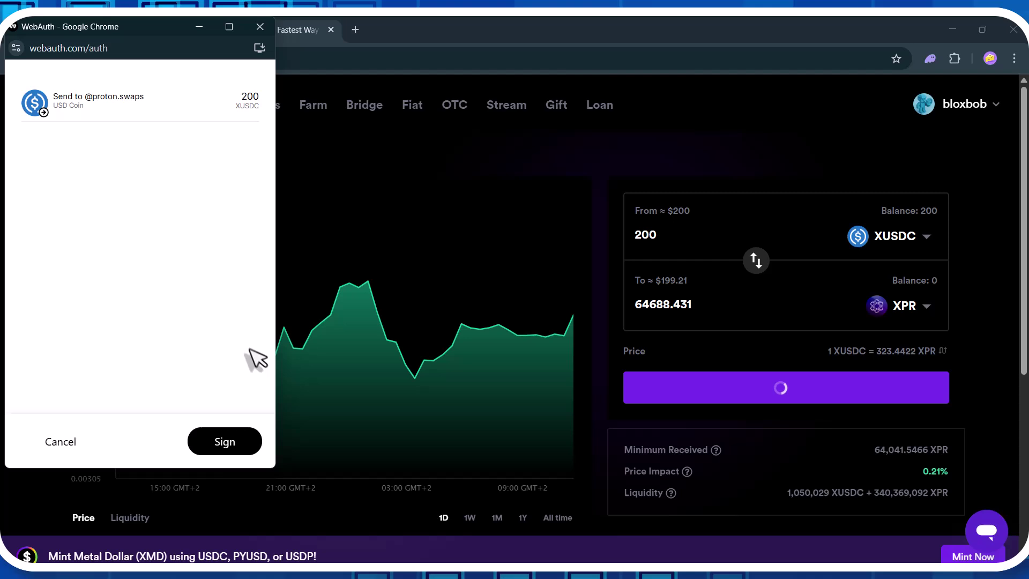
pyautogui.click(253, 445)
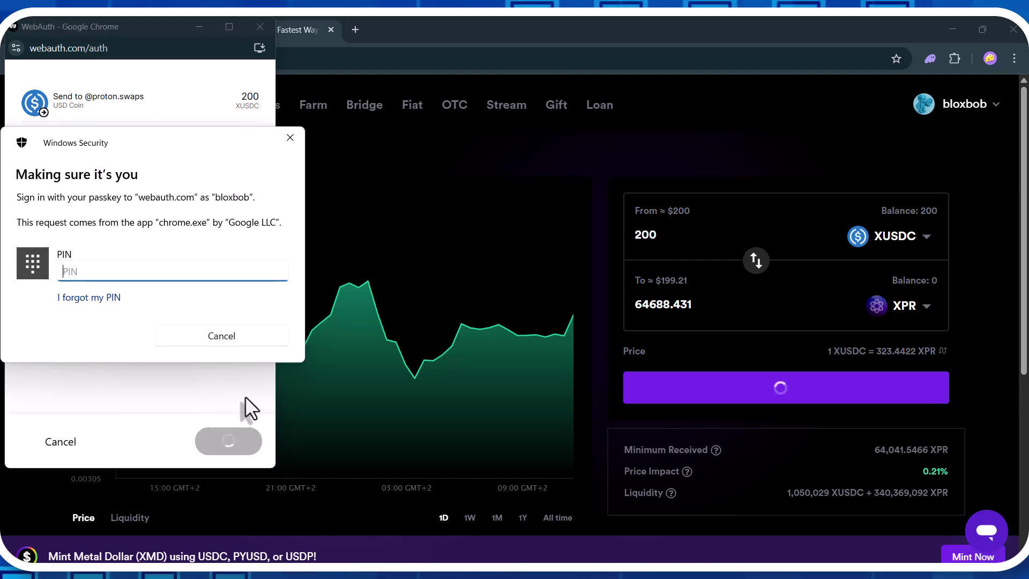
pyautogui.write('••••')
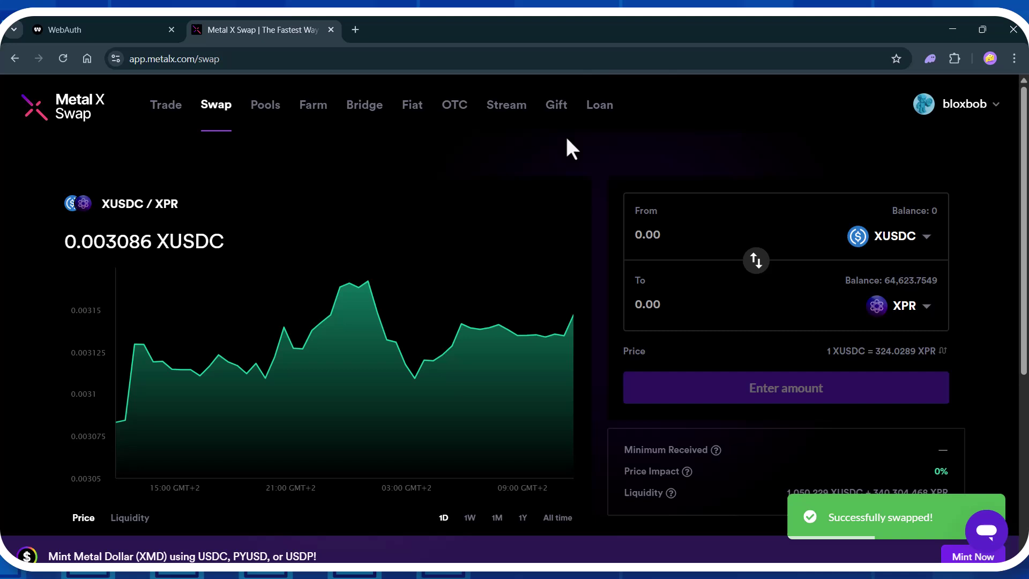
pyautogui.hotkey('ctrl', 'Tab')
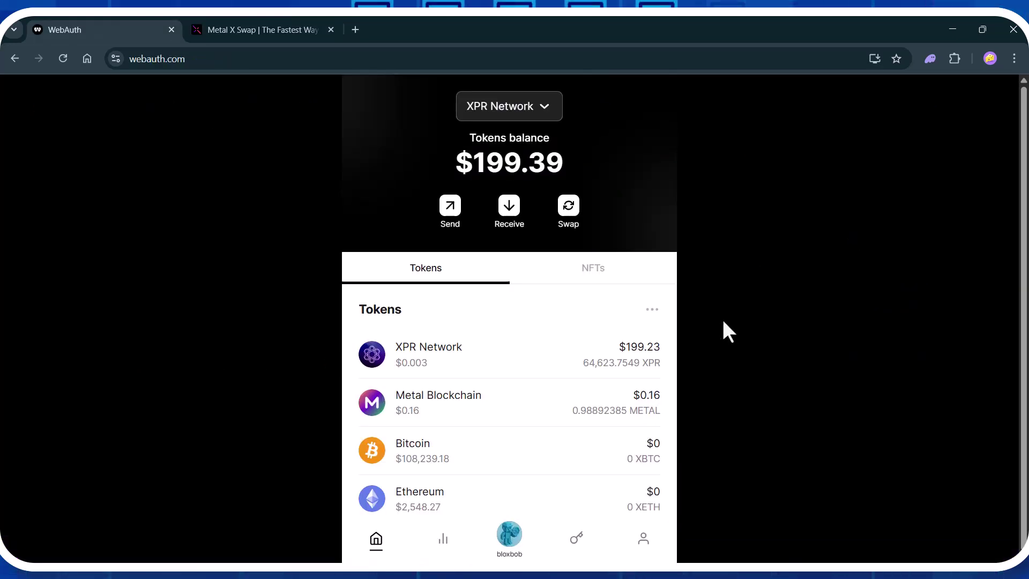
# Open the XPR Network details: 64,623.7549 XPR available, nothing staked at 4.1% APR.
pyautogui.click(528, 368)
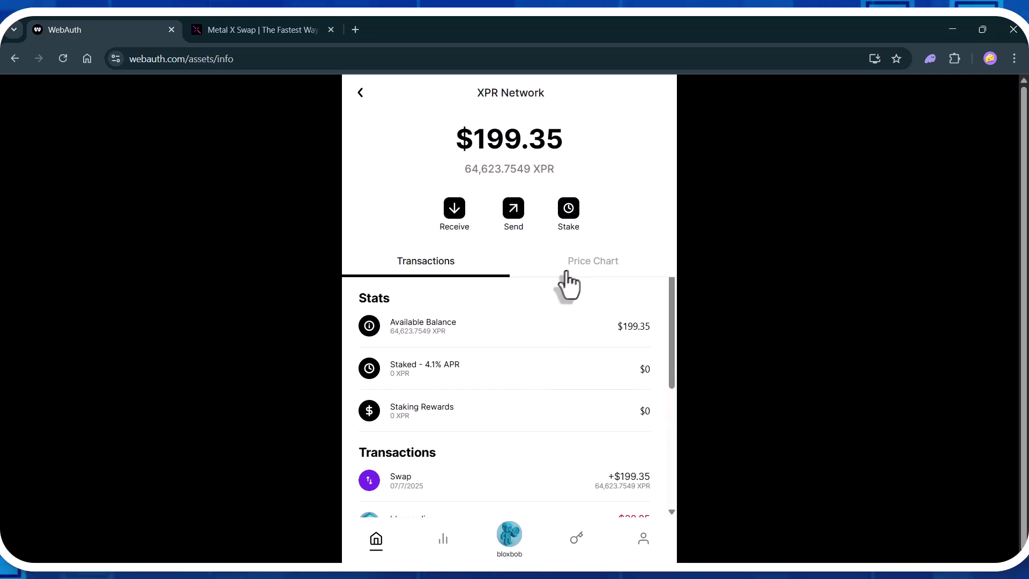
# Start staking and set the amount to the maximum 64,623.7549 XPR.
pyautogui.click(569, 210)
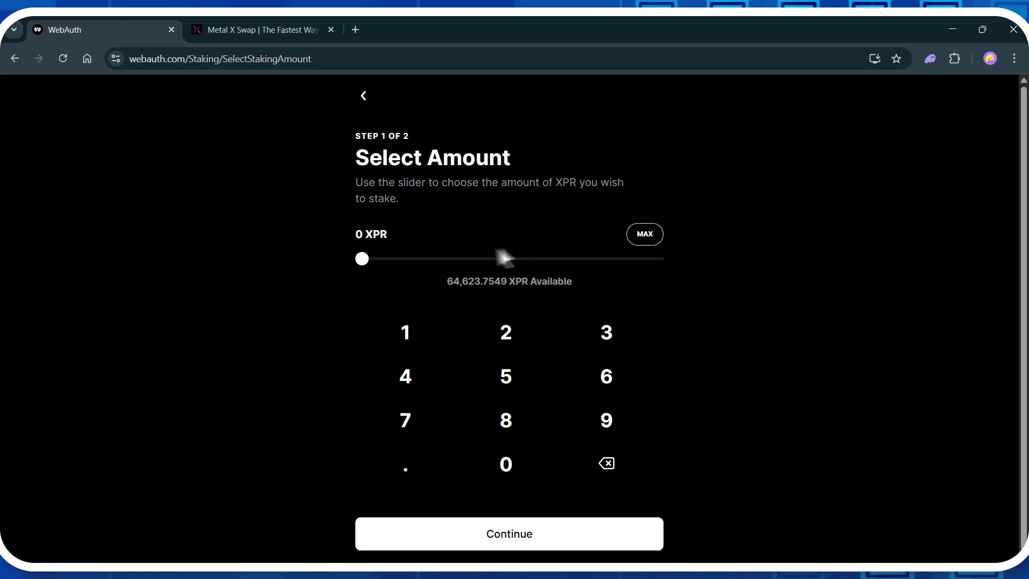
pyautogui.moveTo(364, 259); pyautogui.dragTo(405, 260)
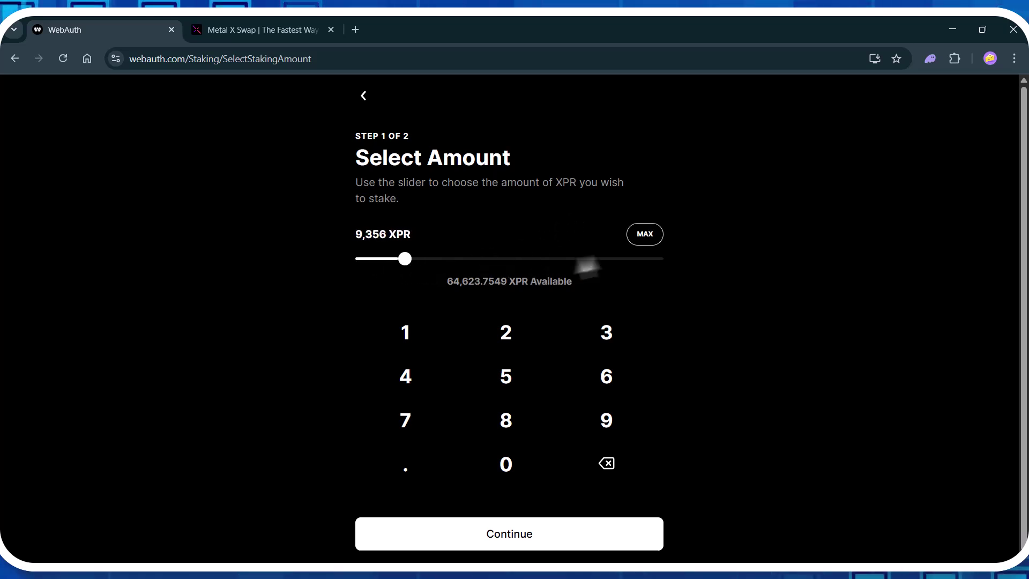
pyautogui.click(643, 238)
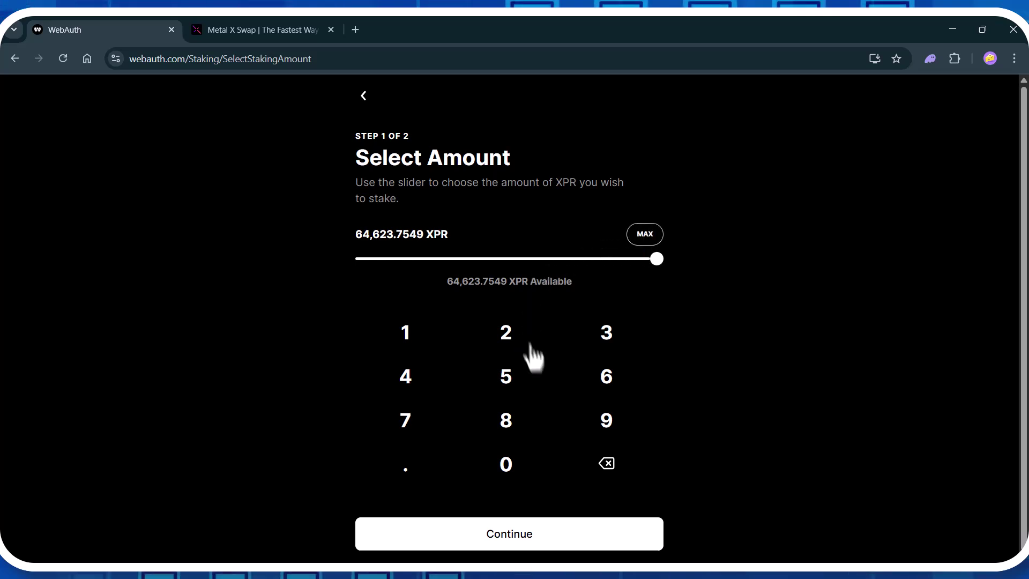
# Continue to producer voting and browse the Select Producer list for the first vote slot.
pyautogui.click(523, 542)
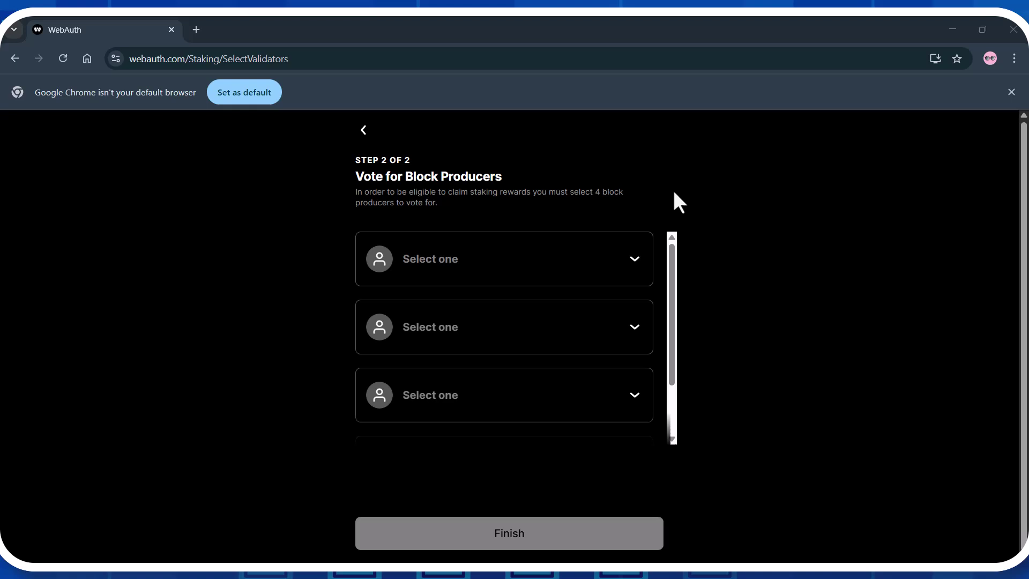
pyautogui.click(636, 259)
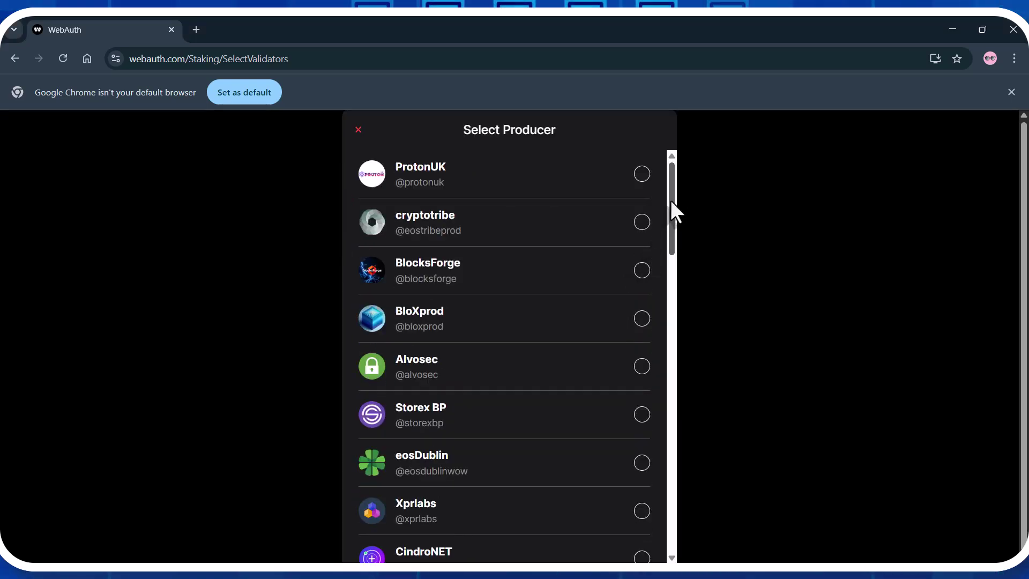
pyautogui.moveTo(670, 200); pyautogui.dragTo(680, 464)
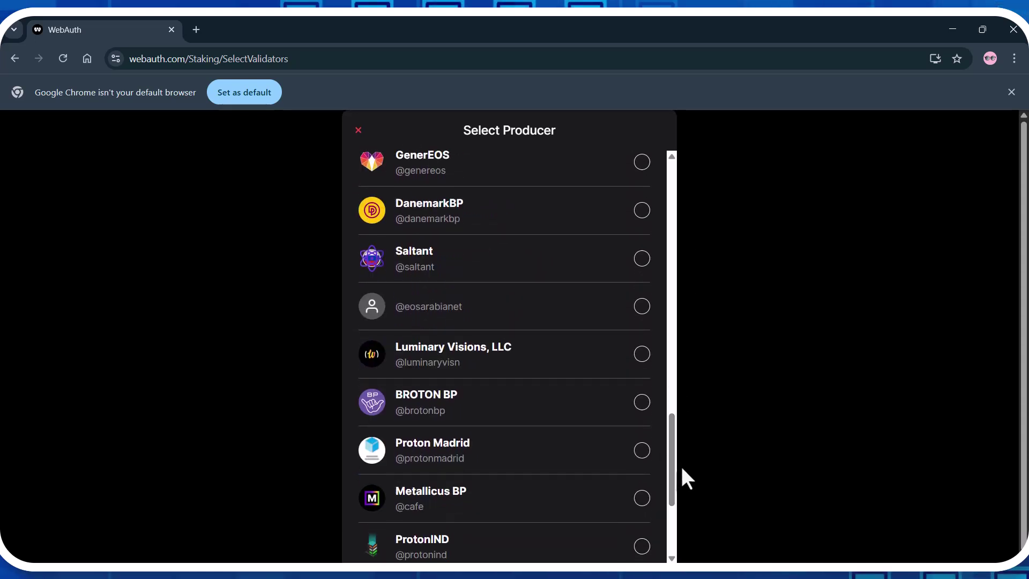
pyautogui.scroll(12, 671, 407)
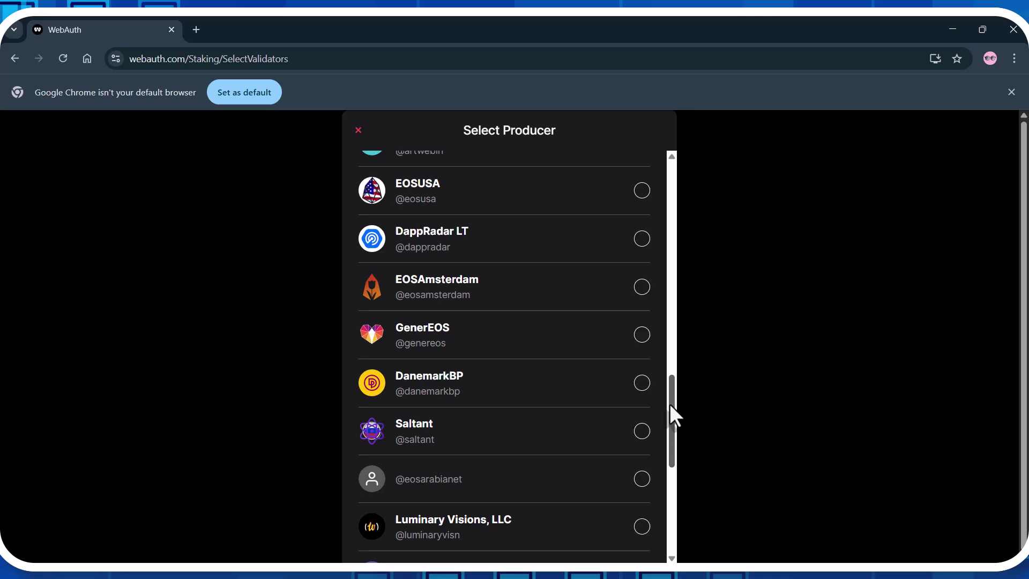
pyautogui.scroll(8, 671, 307)
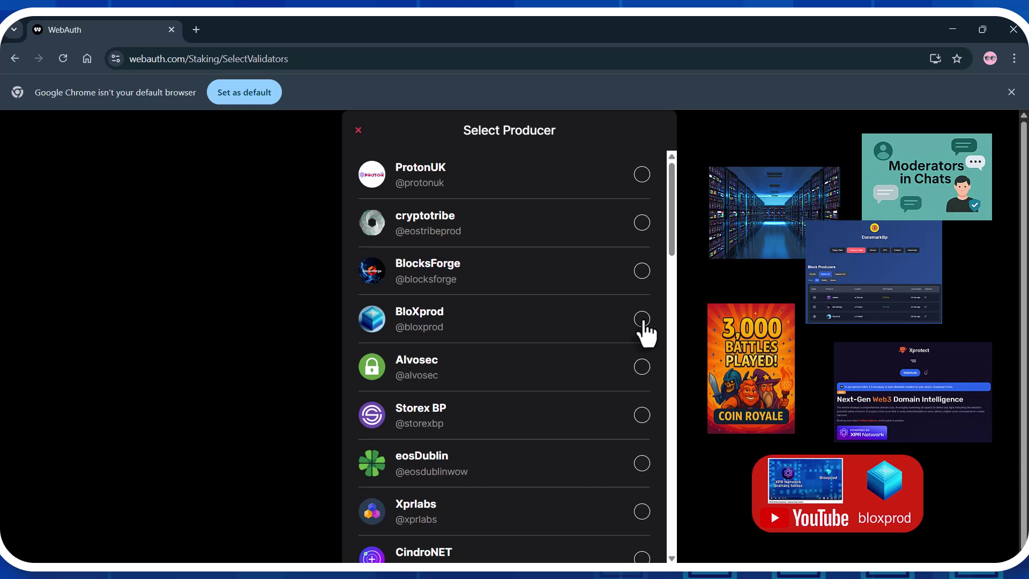
# Vote for BloXprod in the first slot and Alvosec in the second.
pyautogui.click(642, 319)
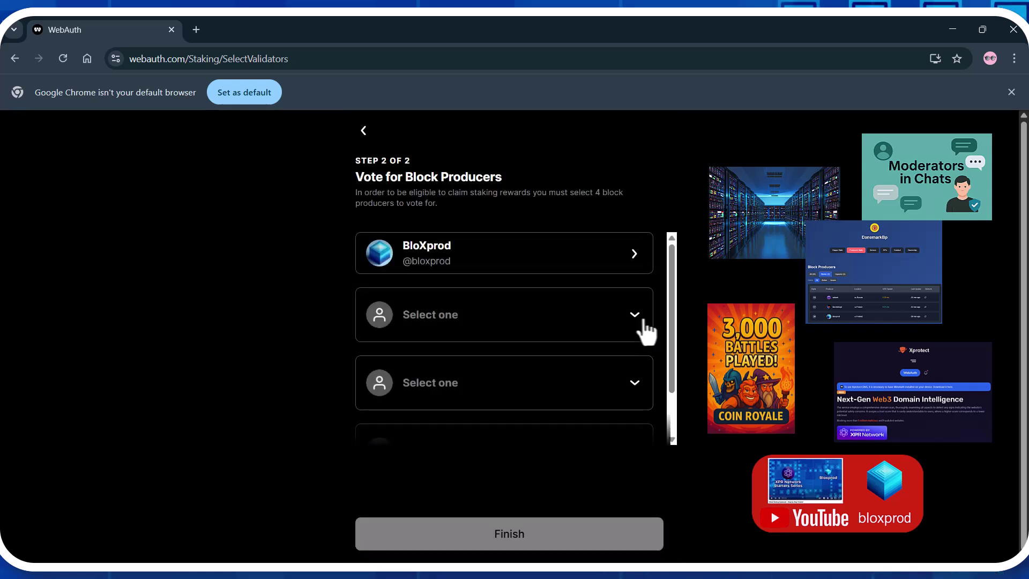
pyautogui.click(634, 316)
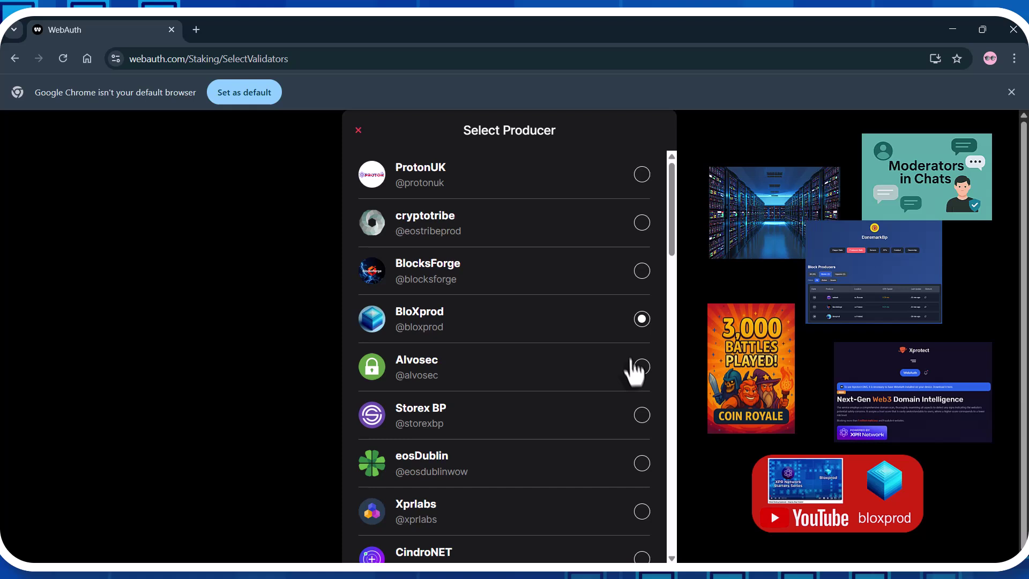
pyautogui.click(642, 367)
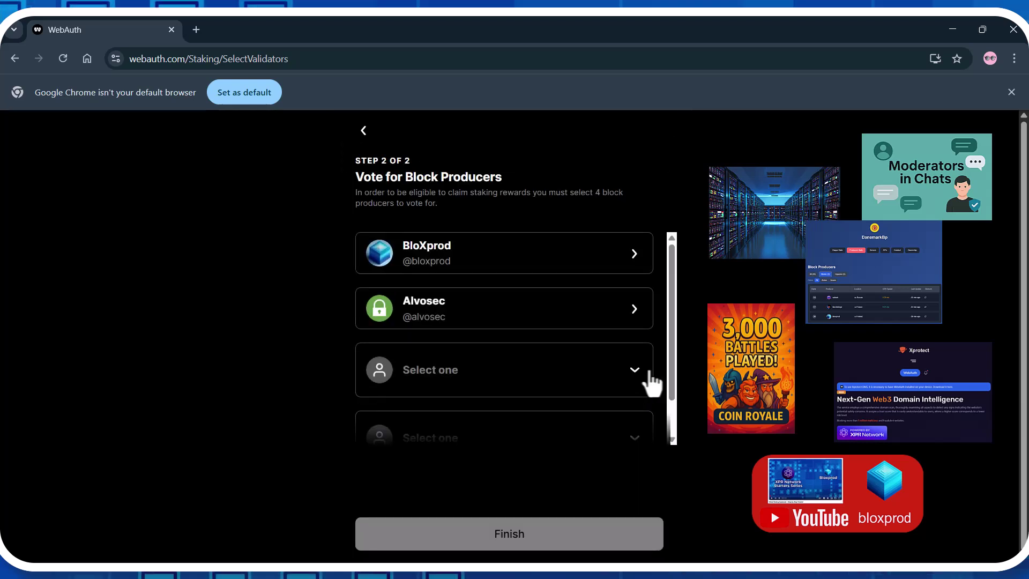
# Choose BlocksForge for the third producer vote and DanemarkBP for the fourth.
pyautogui.click(640, 372)
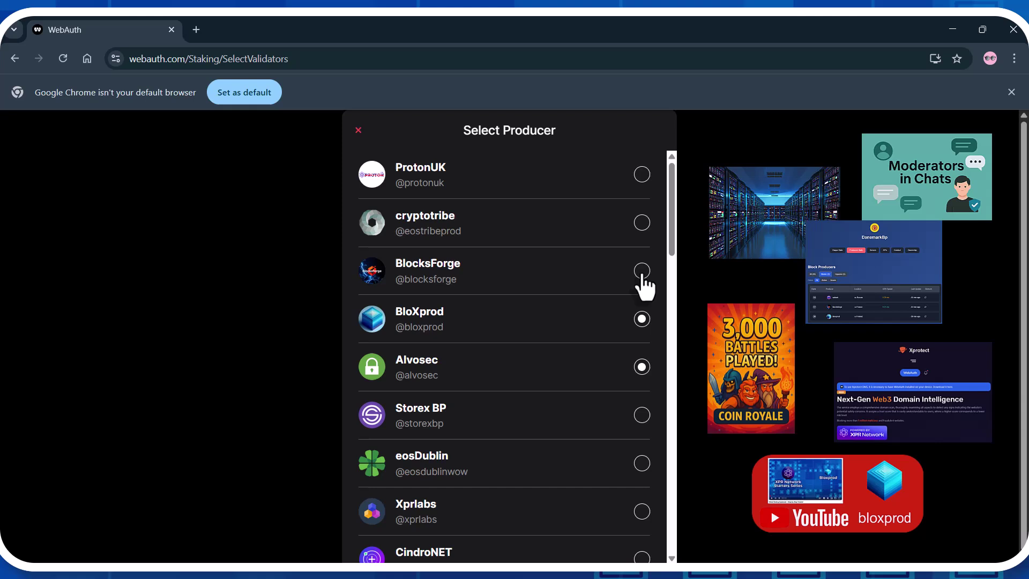
pyautogui.click(642, 271)
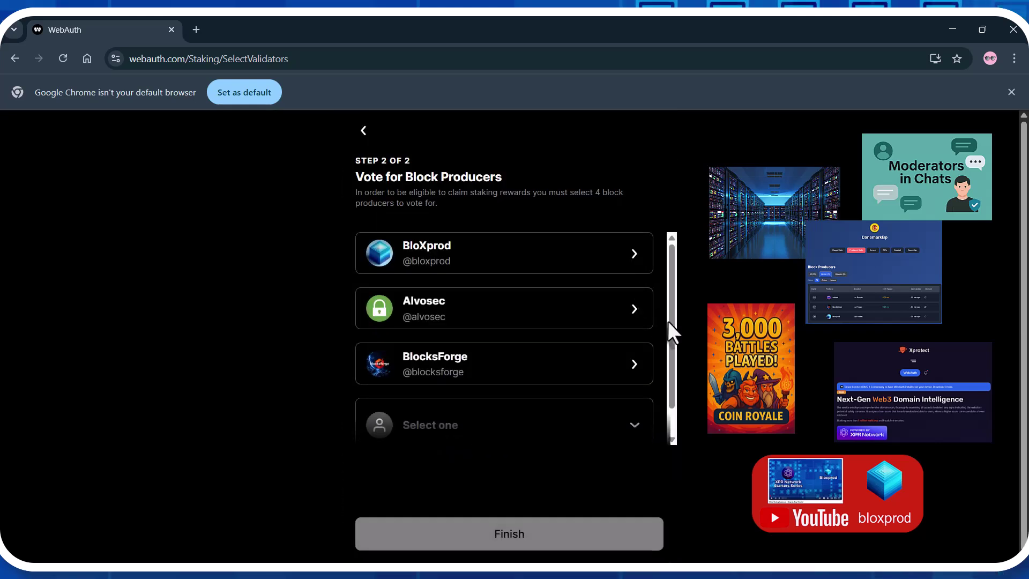
pyautogui.scroll(-1, 672, 332)
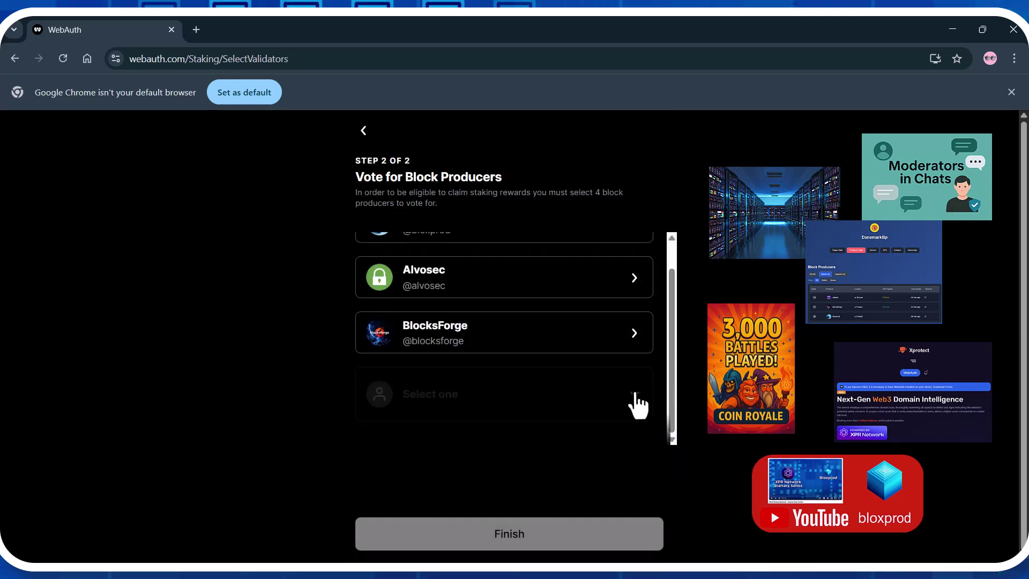
pyautogui.click(634, 398)
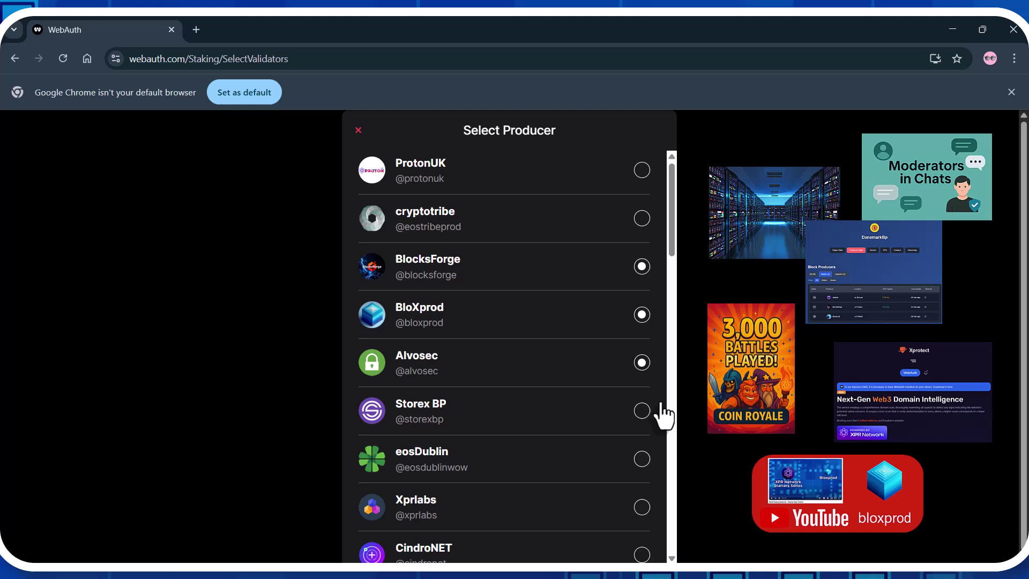
pyautogui.scroll(-6, 663, 412)
pyautogui.scroll(-8, 664, 413)
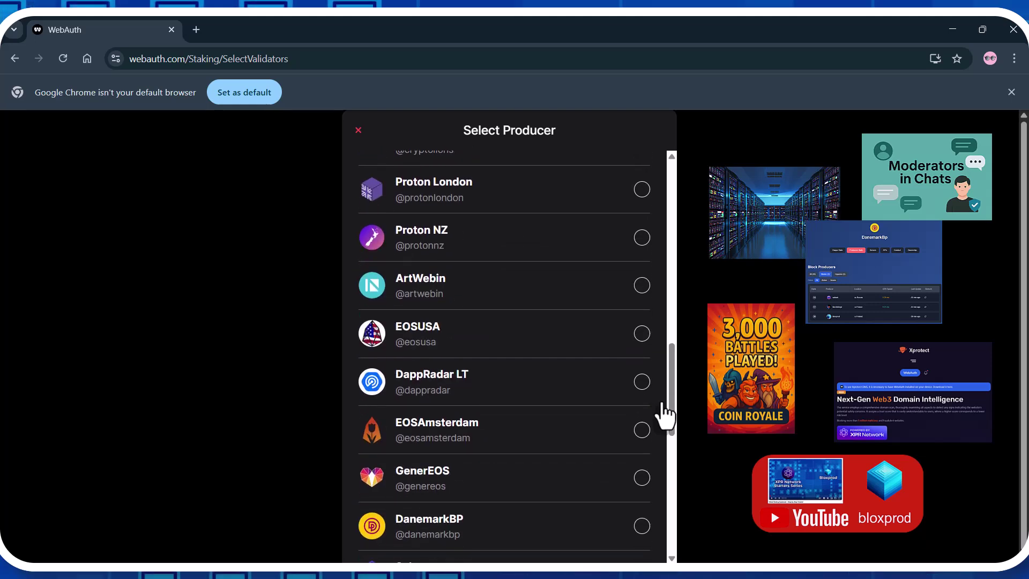
pyautogui.scroll(-1, 665, 413)
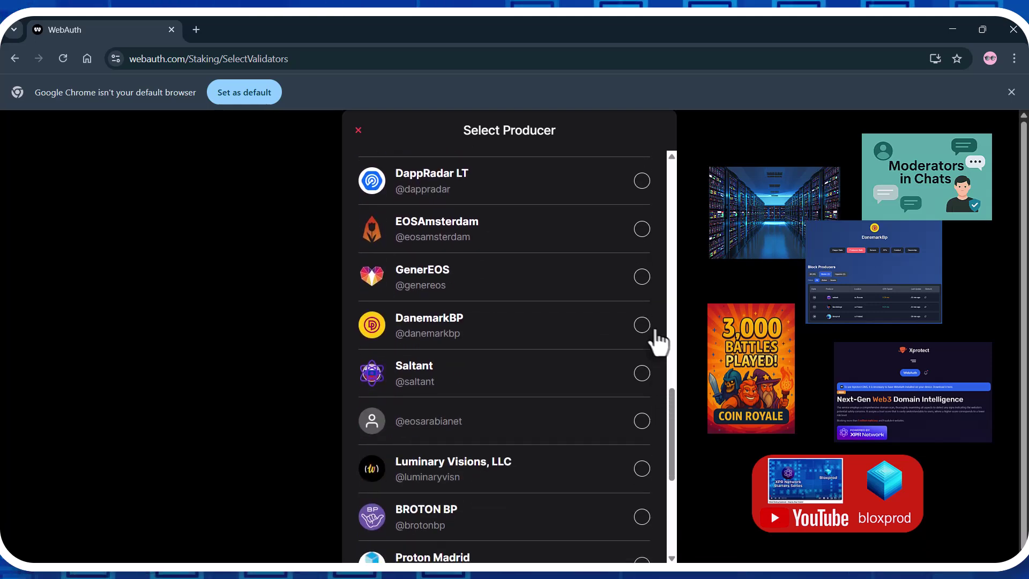
pyautogui.click(642, 325)
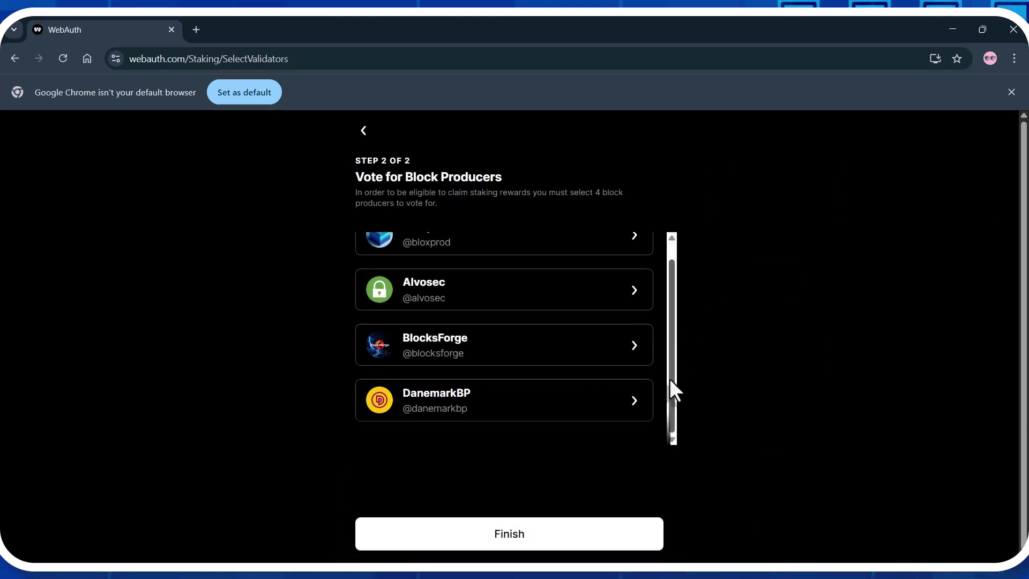
# Finish the stake with the four producer votes, approve with the Windows Security PIN, and select Done.
pyautogui.moveTo(670, 378); pyautogui.dragTo(671, 348)
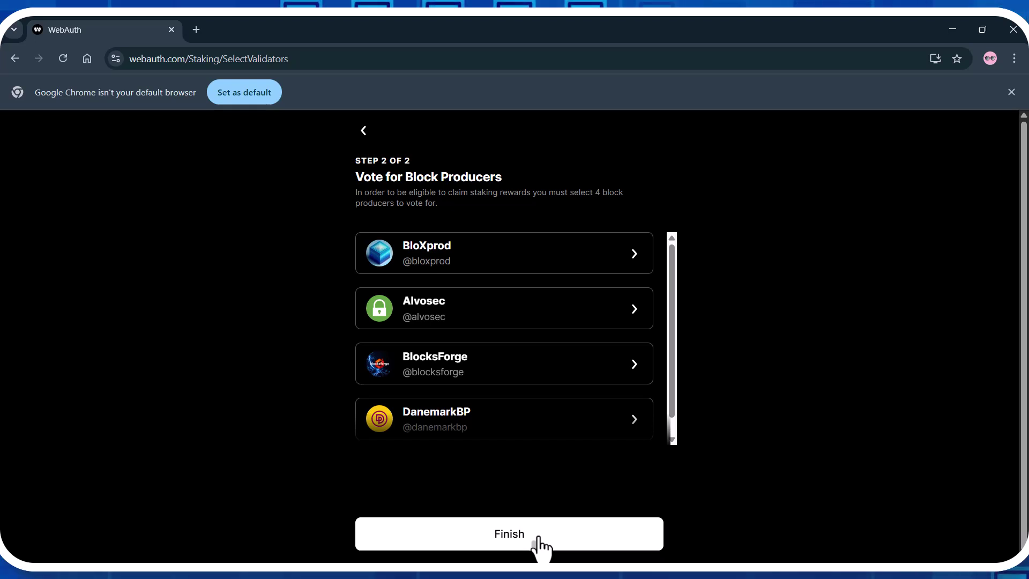
pyautogui.click(540, 545)
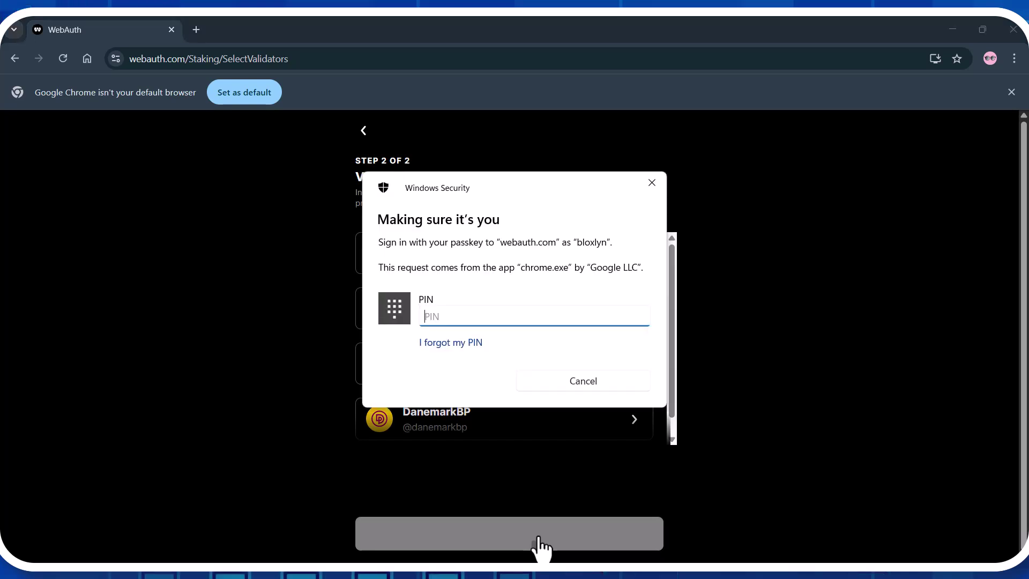
pyautogui.write('****')
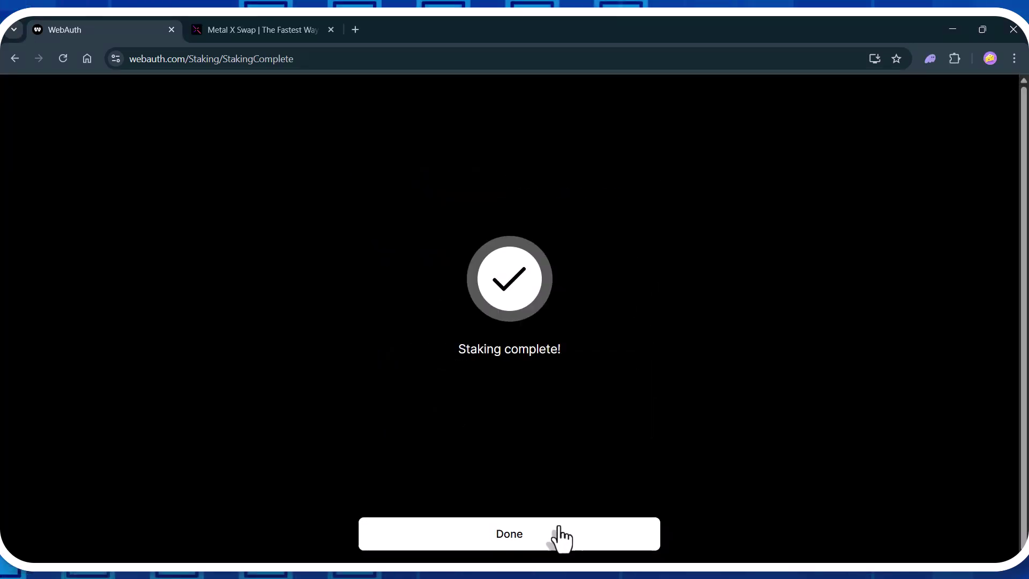
pyautogui.click(559, 536)
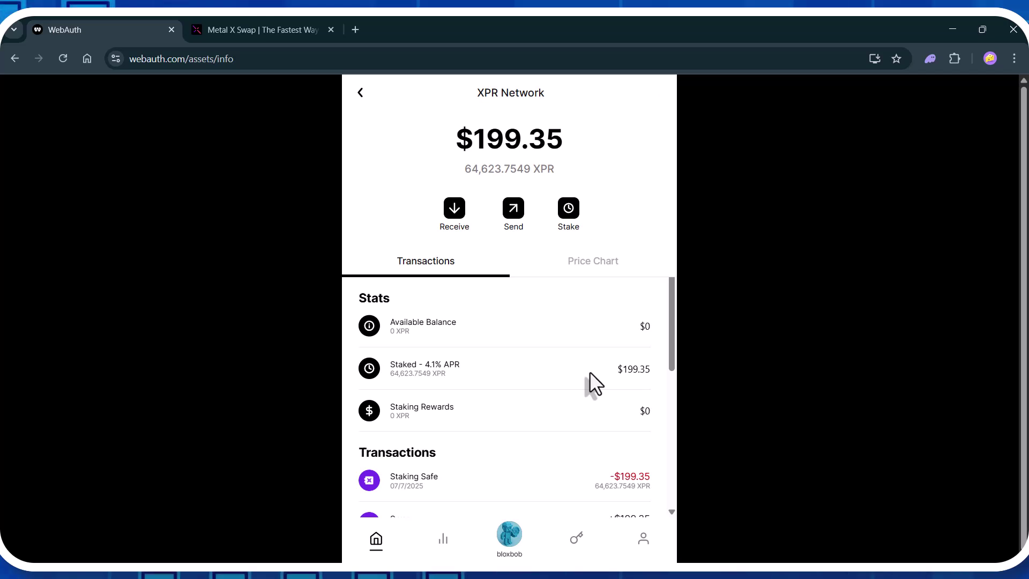
# Change the staked amount to 63,000 XPR on the keypad and submit it.
pyautogui.click(568, 210)
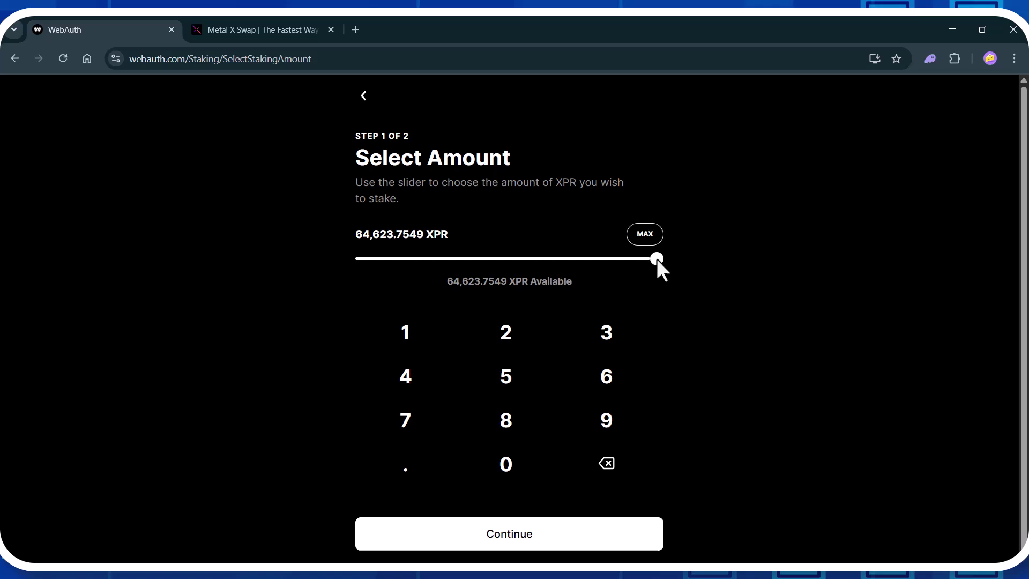
pyautogui.moveTo(656, 258); pyautogui.dragTo(336, 261)
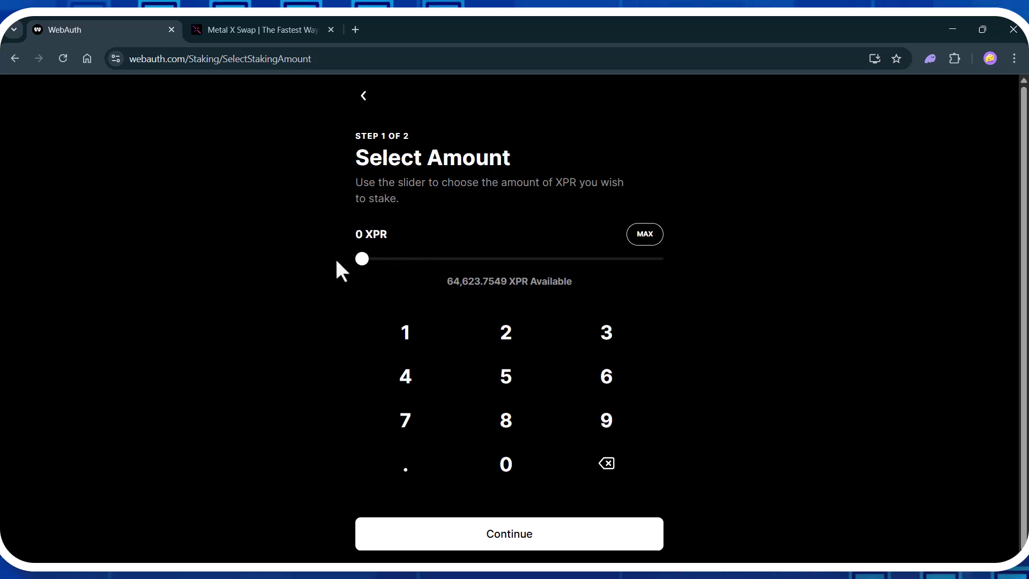
pyautogui.click(609, 378)
pyautogui.click(609, 339)
pyautogui.click(507, 465)
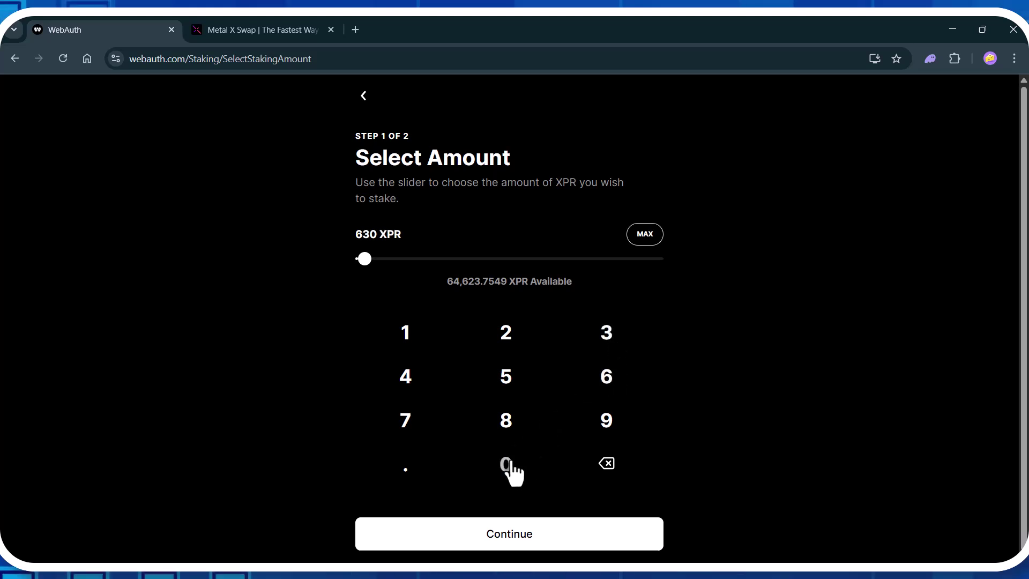
pyautogui.click(507, 465)
pyautogui.click(507, 465)
pyautogui.click(542, 536)
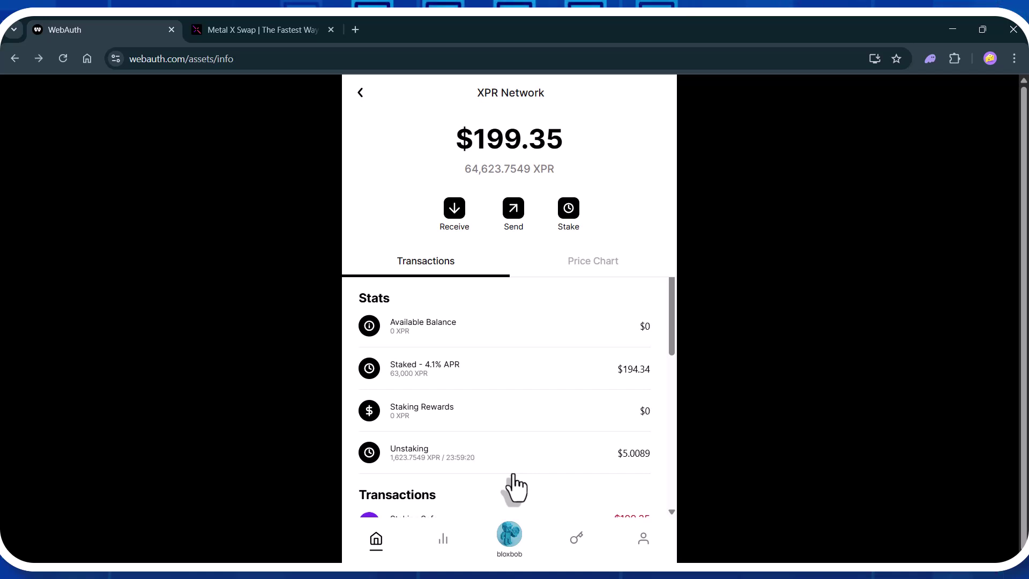
pyautogui.click(570, 210)
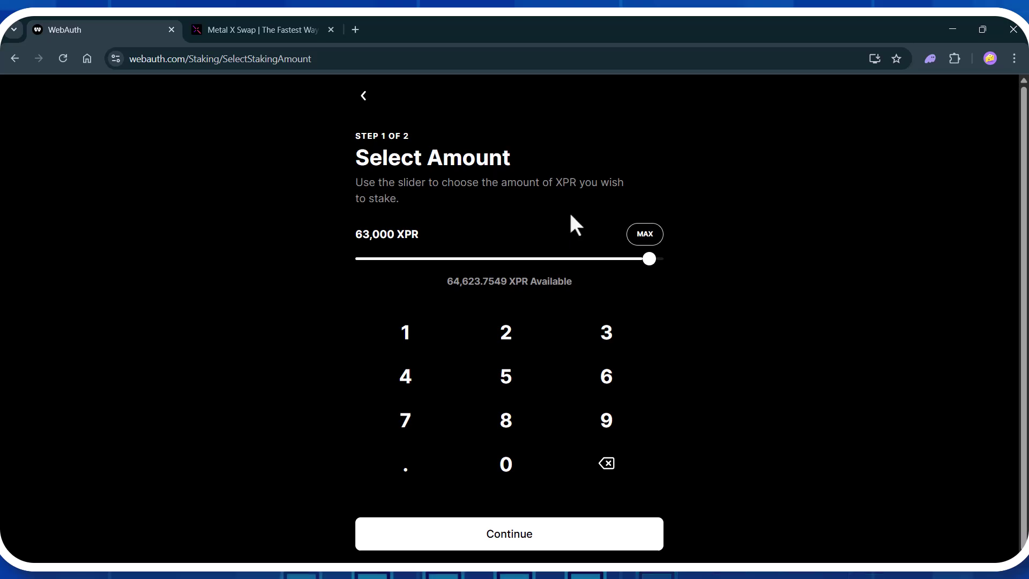
pyautogui.click(558, 533)
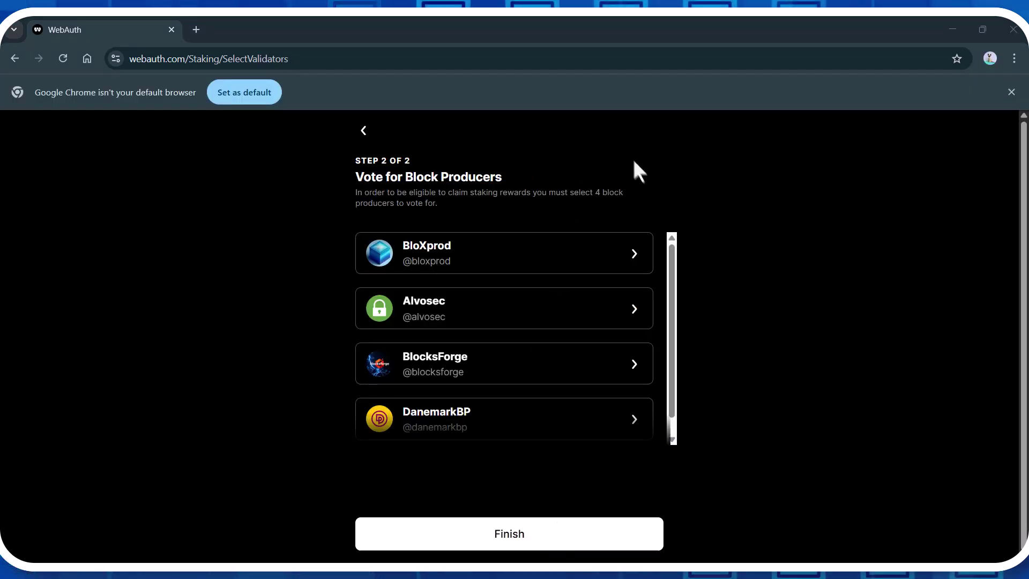
pyautogui.click(641, 366)
pyautogui.moveTo(676, 248); pyautogui.dragTo(678, 344)
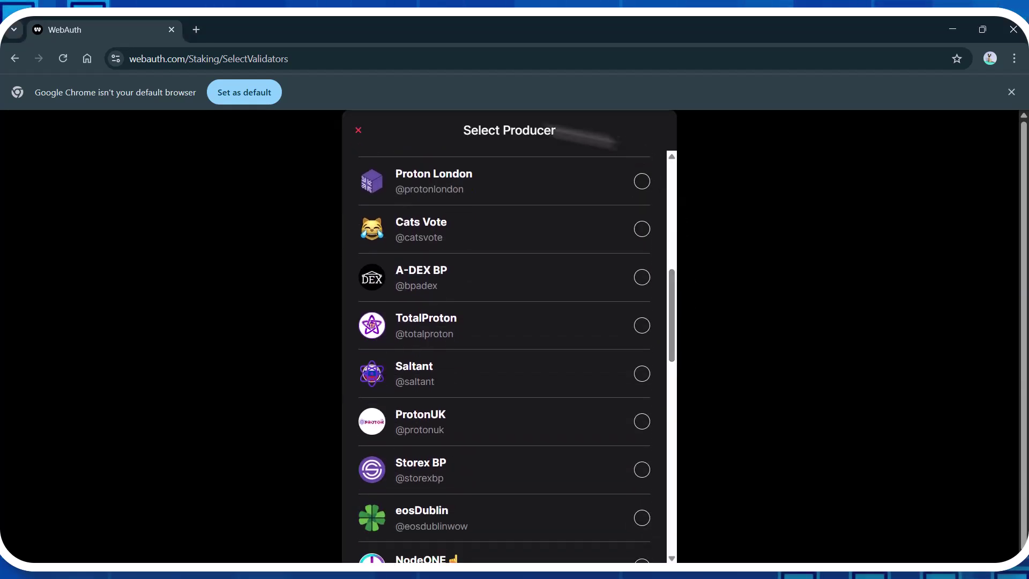
pyautogui.click(358, 130)
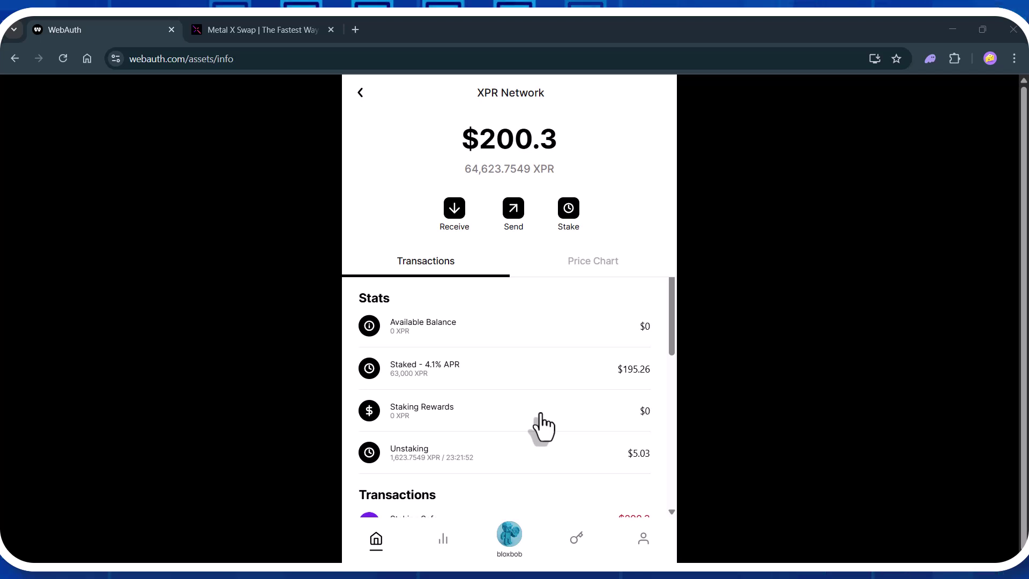
# Try claiming from the Staking Rewards row, which reports no staking rewards to claim.
pyautogui.click(540, 415)
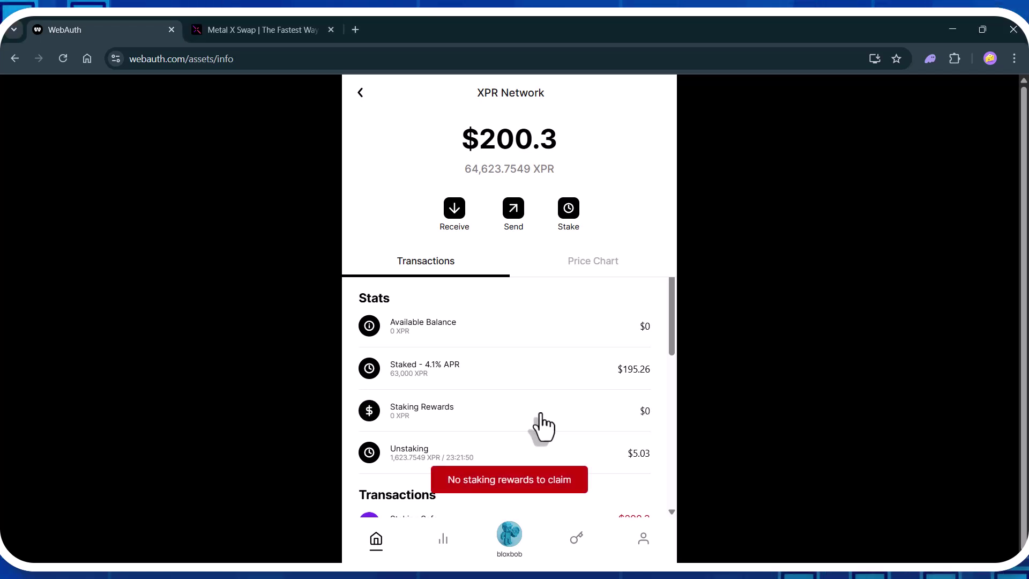